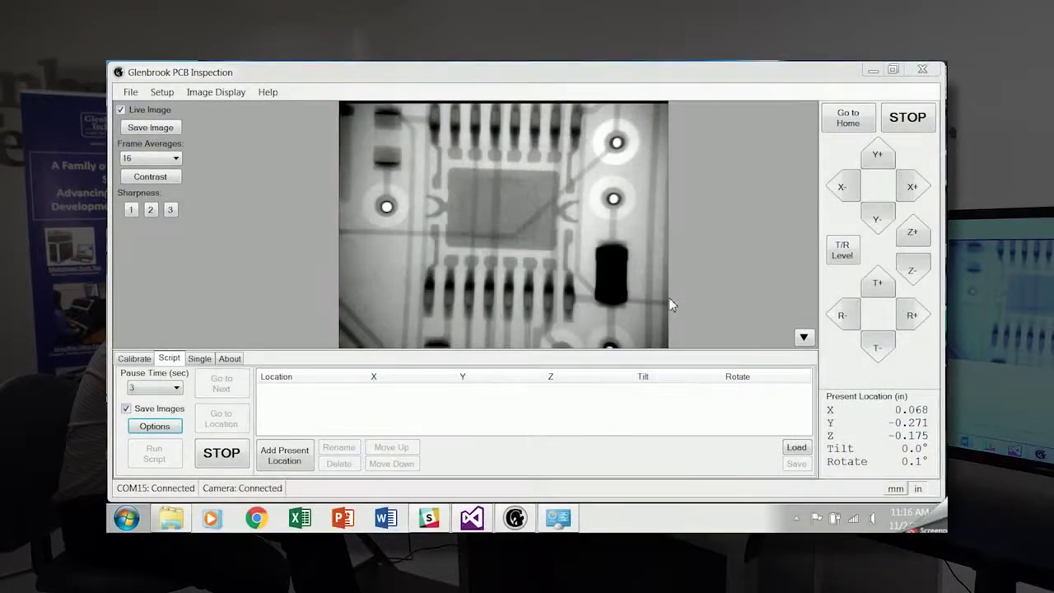
Add the current stage position (X 0.068, Y -0.271, Z -0.175) to the script as location U5.
left_click(293, 458)
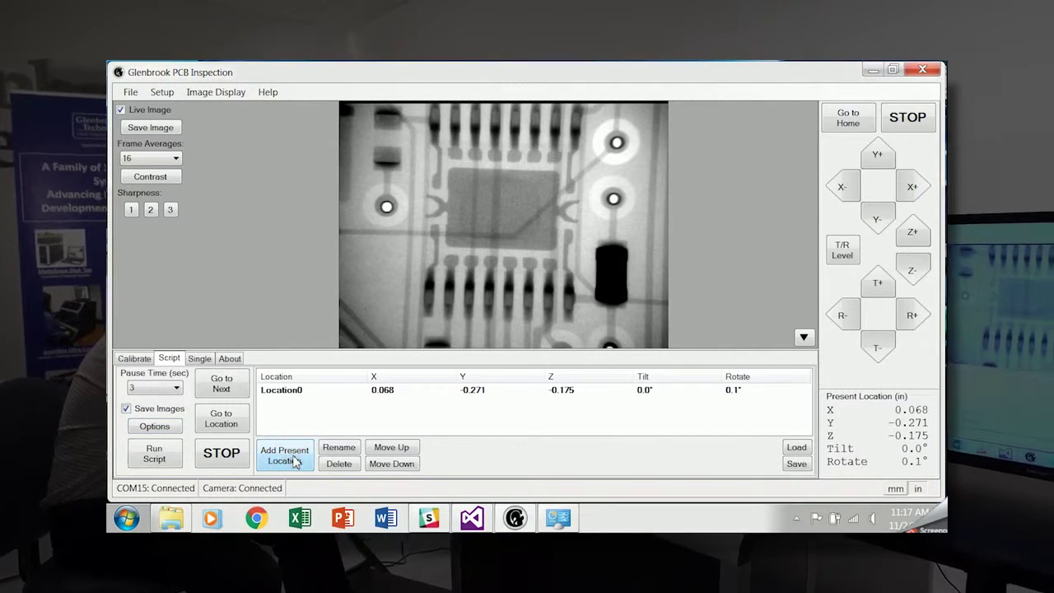
left_click(306, 390)
left_click(310, 395)
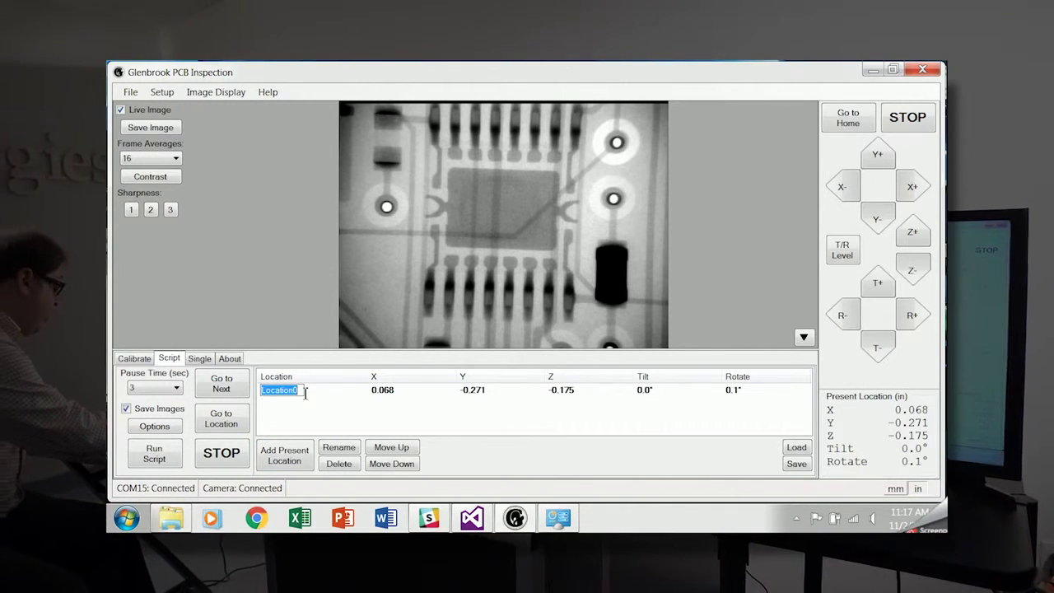
type("U5")
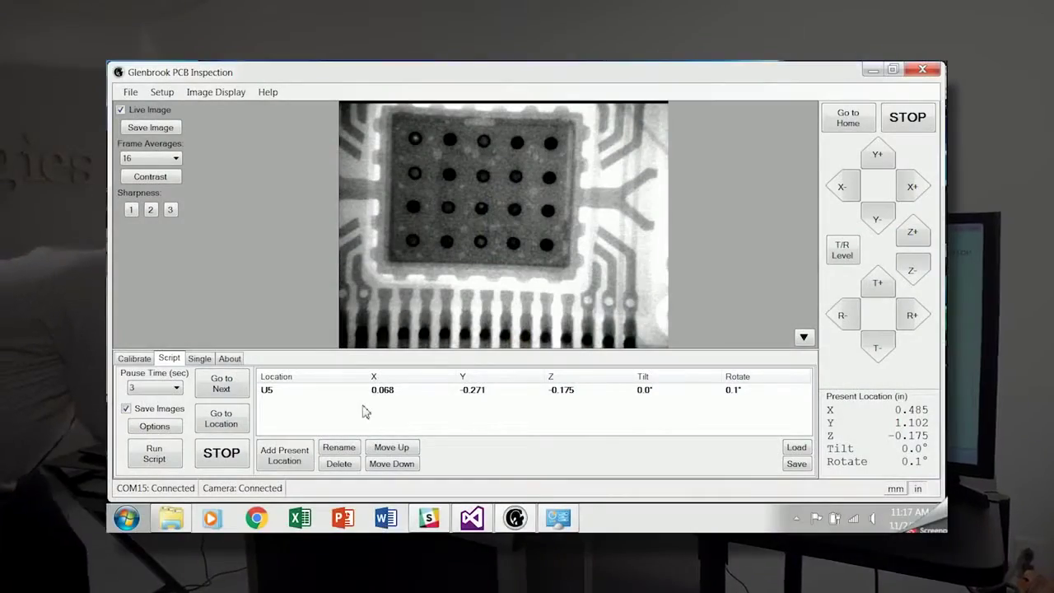
Store the ball-grid chip position (X 0.485, Y 1.102) as script location U10.
left_click(287, 461)
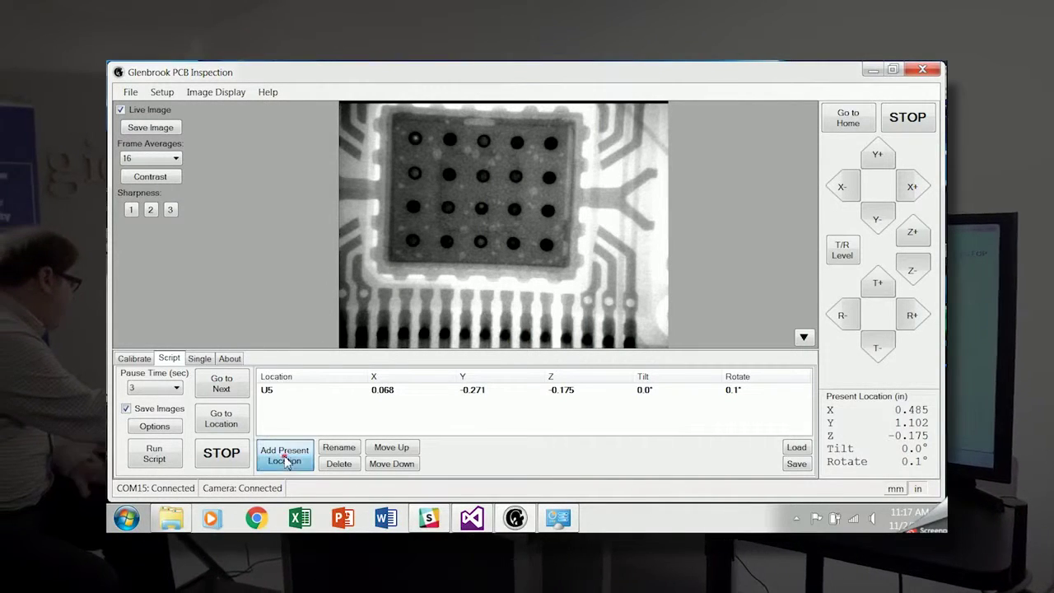
left_click(321, 409)
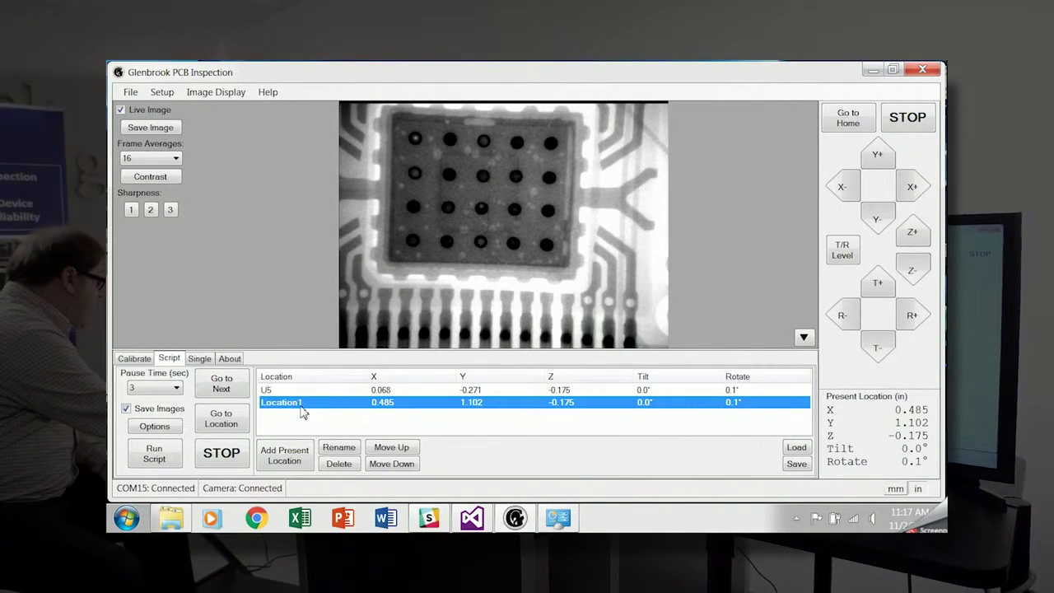
left_click(302, 404)
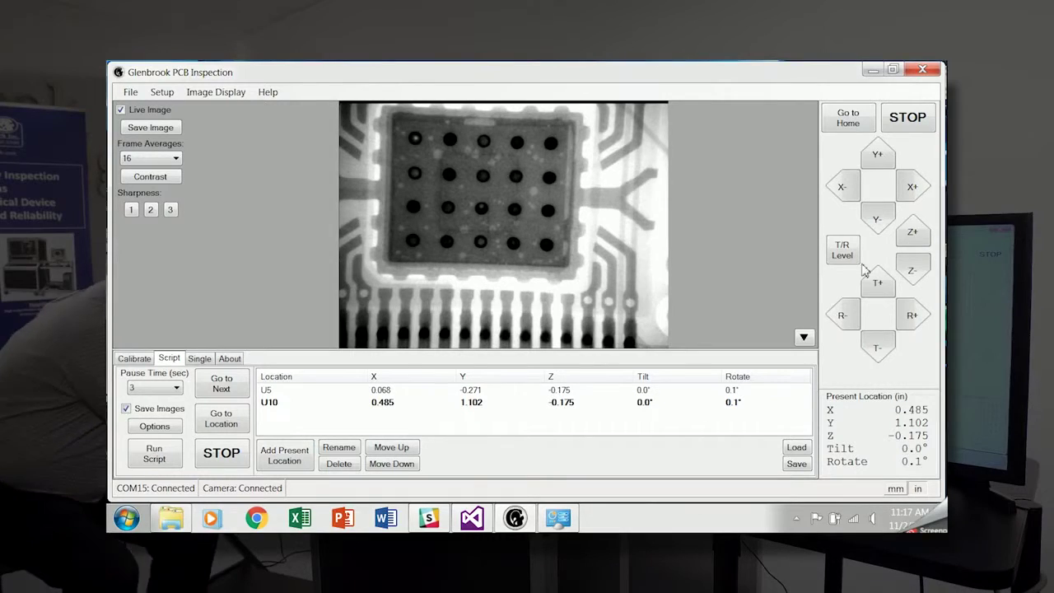
left_click(840, 186)
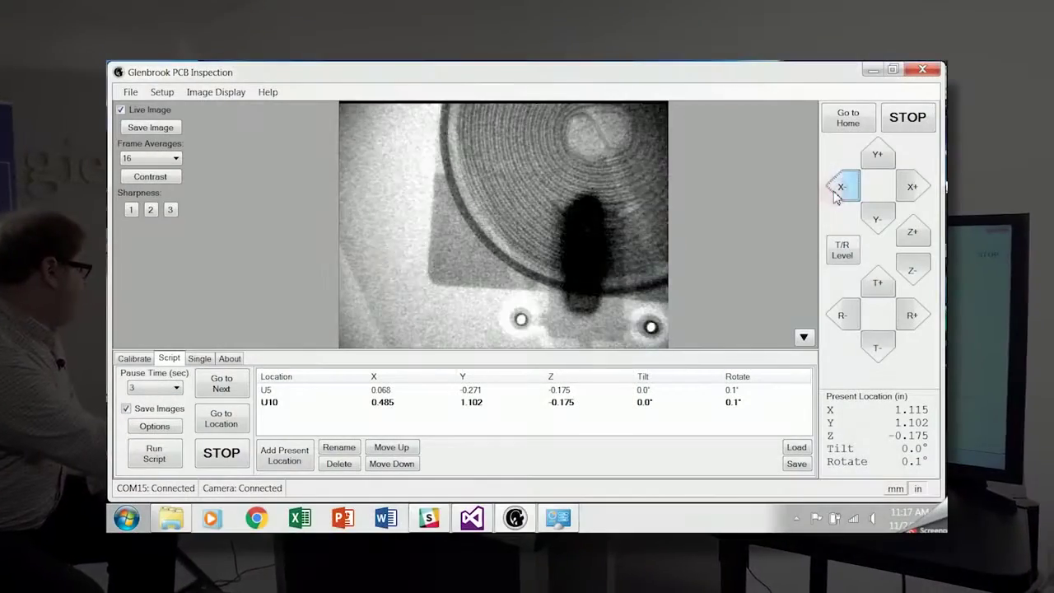
Jog the stage in negative X and negative Y to centre the coil-shaped part.
left_click(836, 189)
left_click(833, 189)
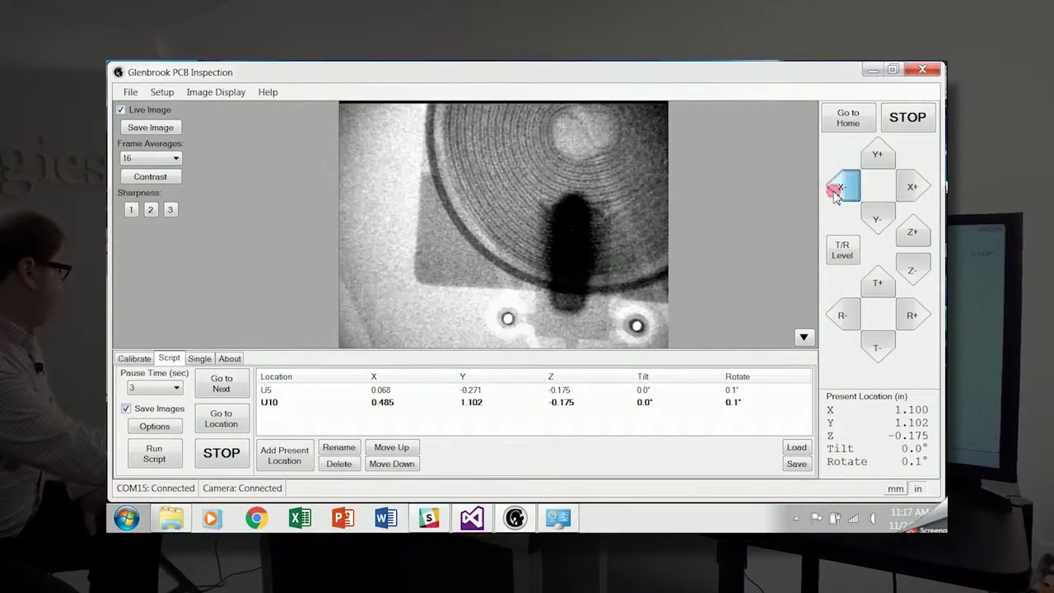
left_click(878, 216)
left_click(878, 216)
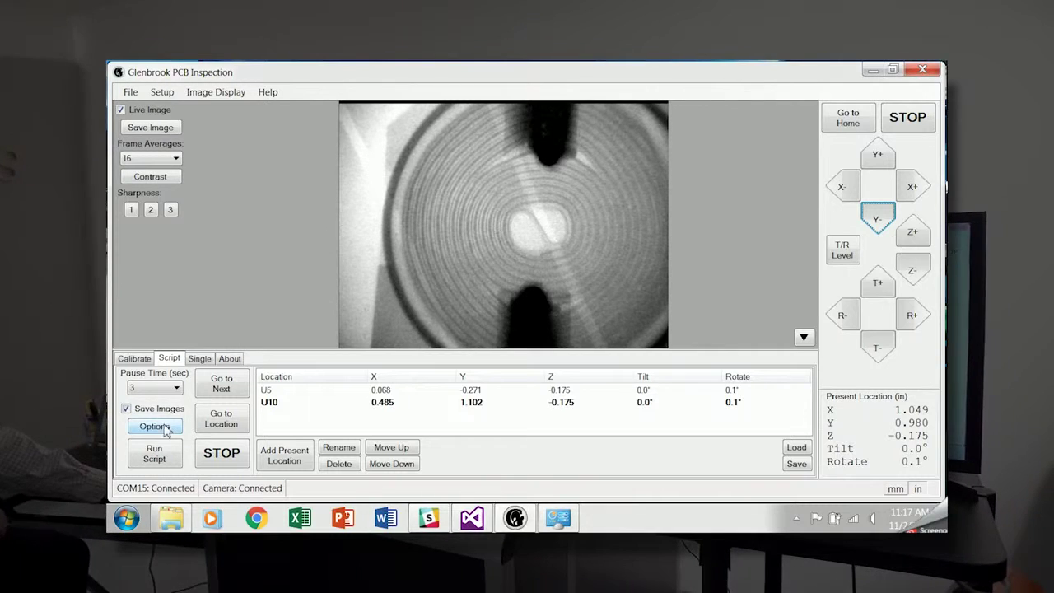
Store the coil position (X 1.049, Y 0.980) as script location C30.
left_click(294, 459)
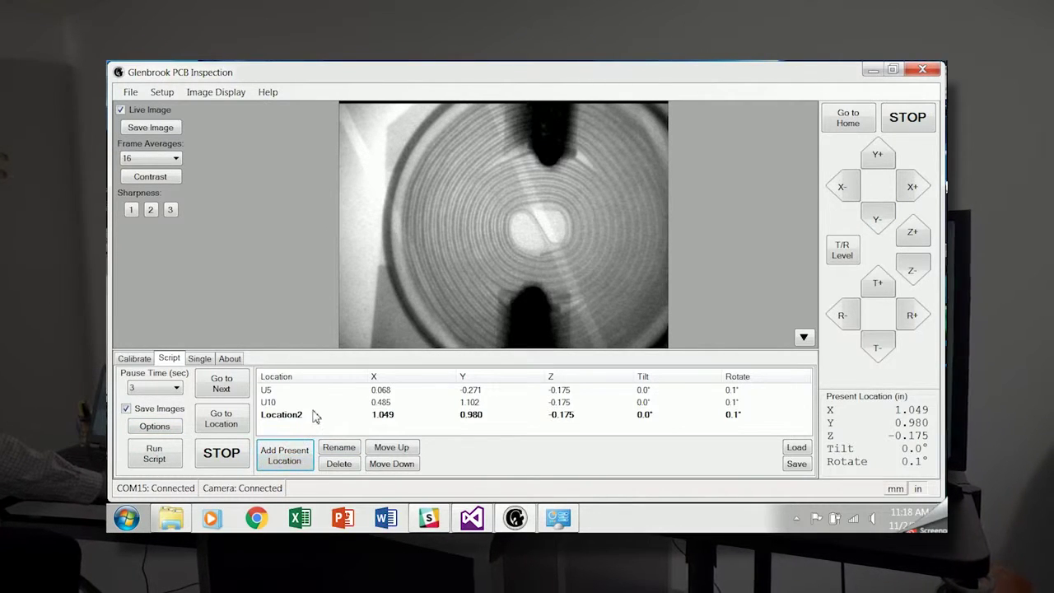
left_click(307, 418)
left_click(303, 417)
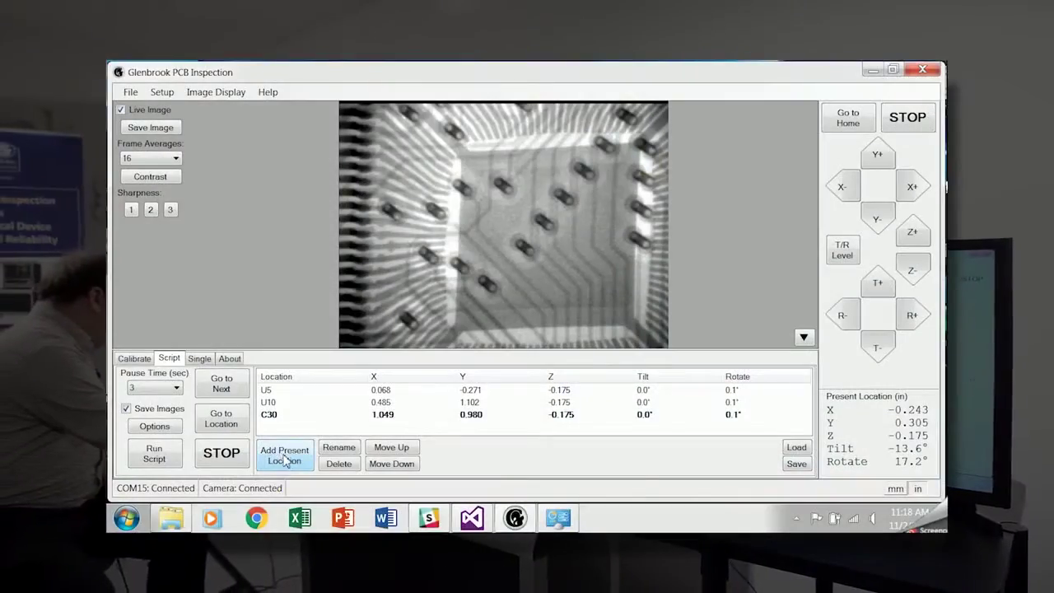
Store the angled chip view (tilt -13.6°, rotate 17.2°) as script location U3.
left_click(287, 459)
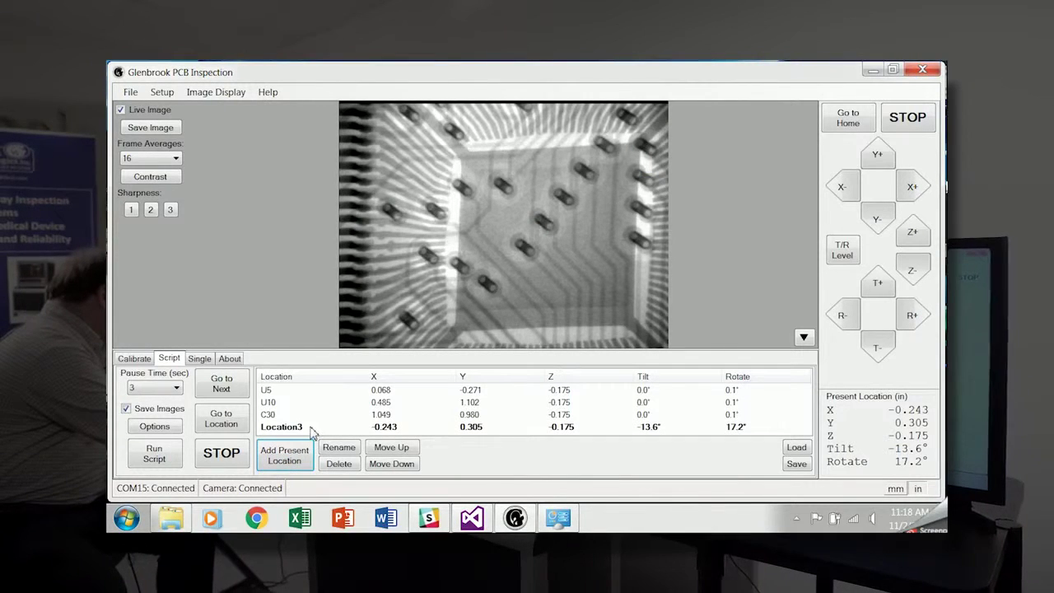
left_click(312, 428)
left_click(319, 428)
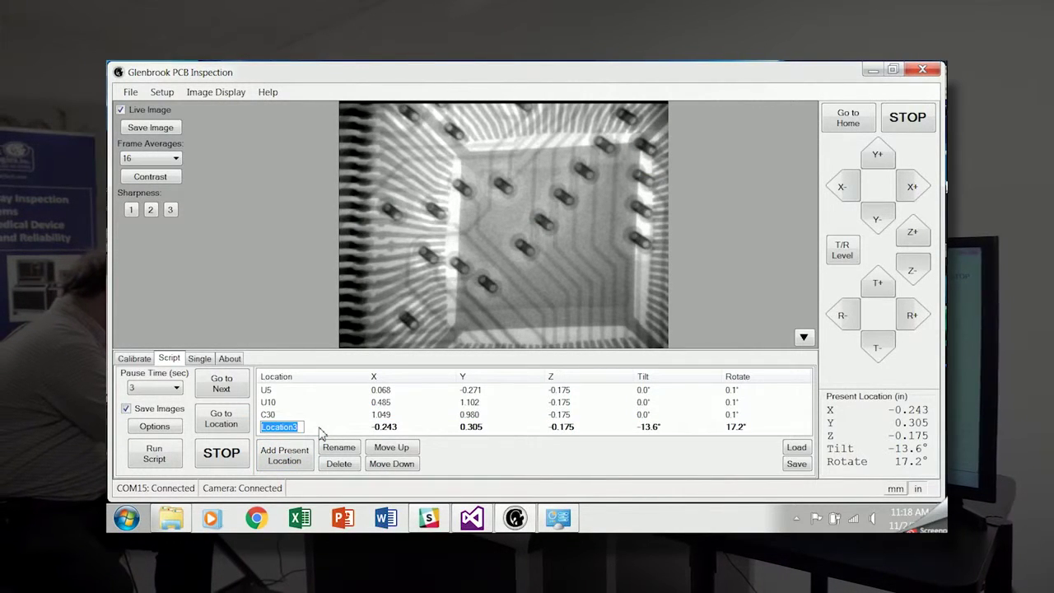
left_click(329, 417)
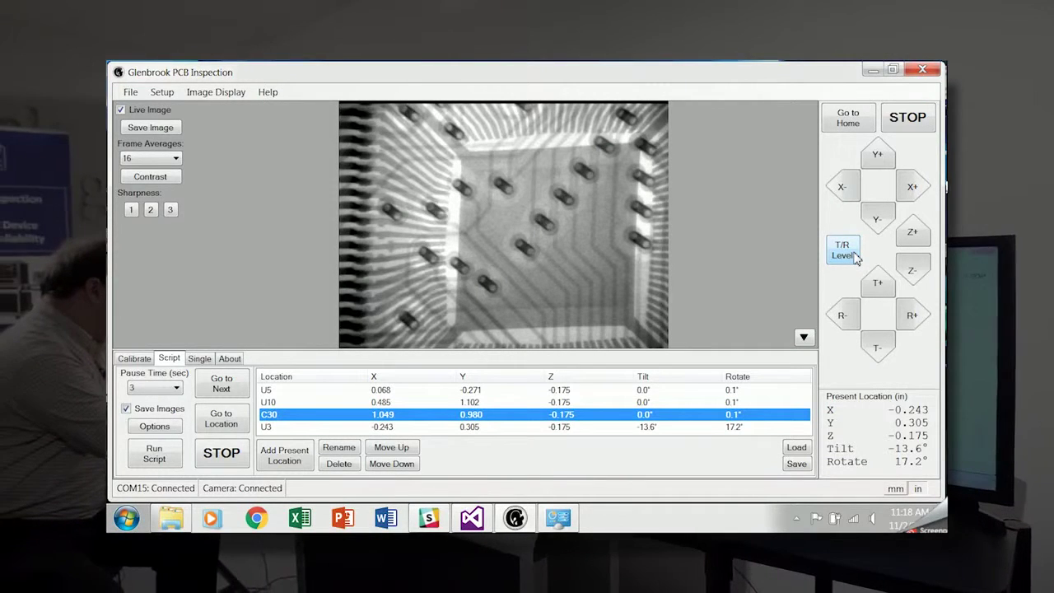
Level the stage to 0.0° tilt and rotation, then send it back to location U5.
left_click(853, 254)
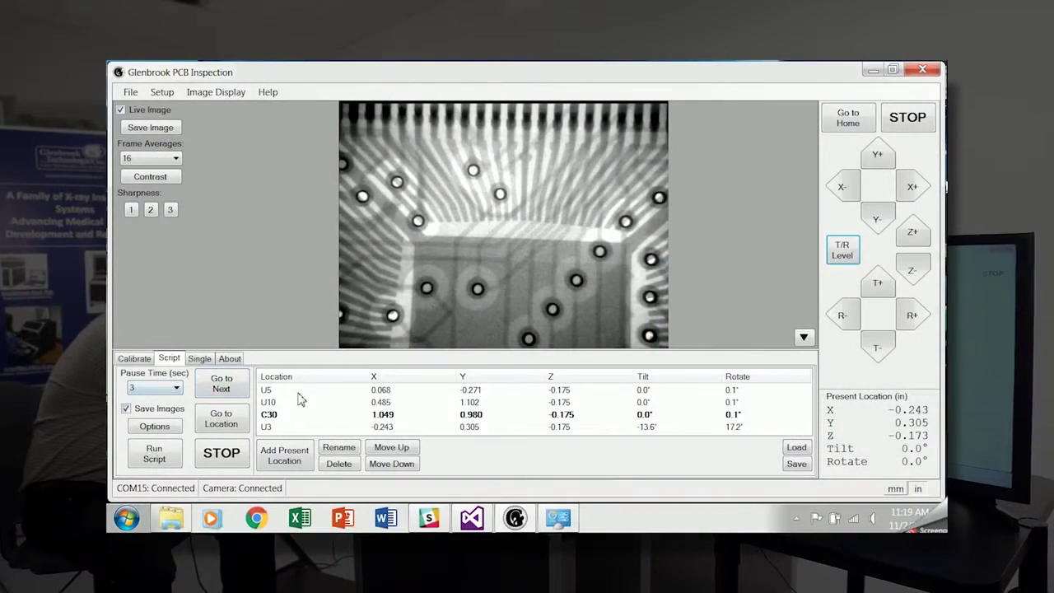
left_click(295, 390)
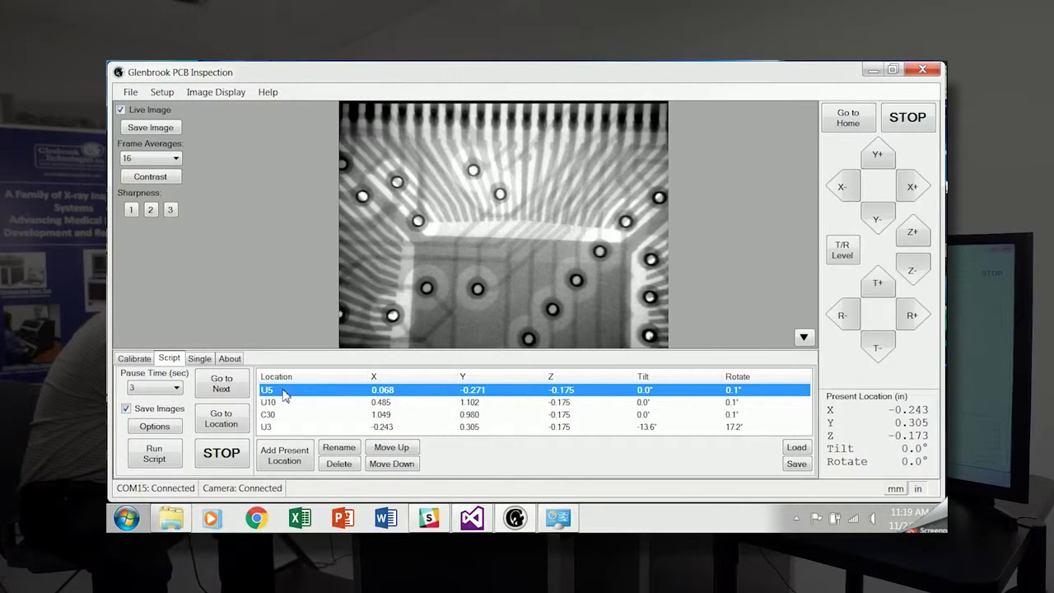
left_click(226, 421)
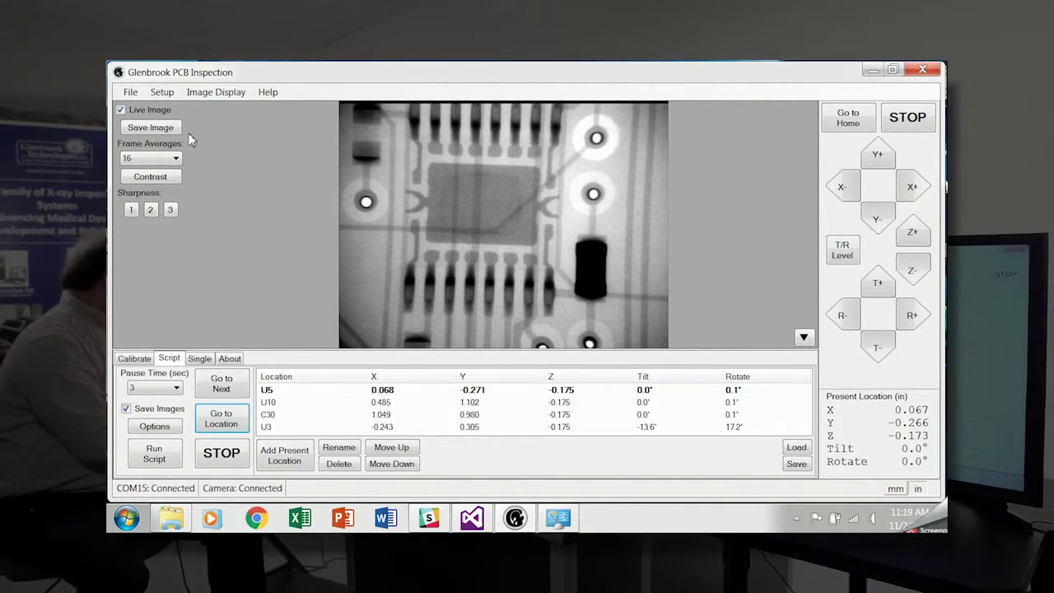
Briefly check the contrast histogram, then start saving the script as a Series File (*.srs).
left_click(157, 179)
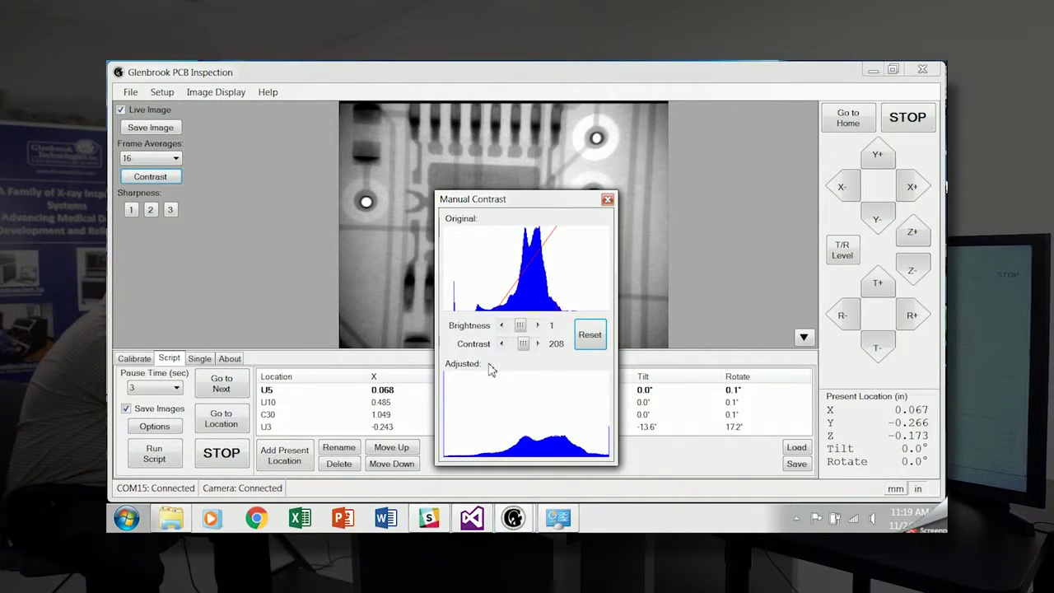
left_click(610, 200)
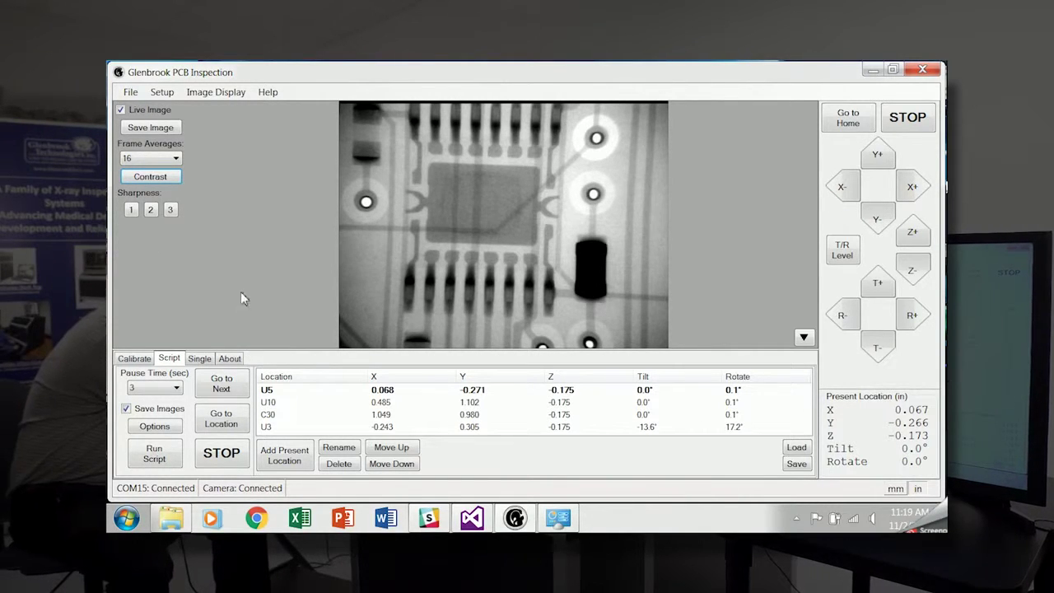
left_click(796, 463)
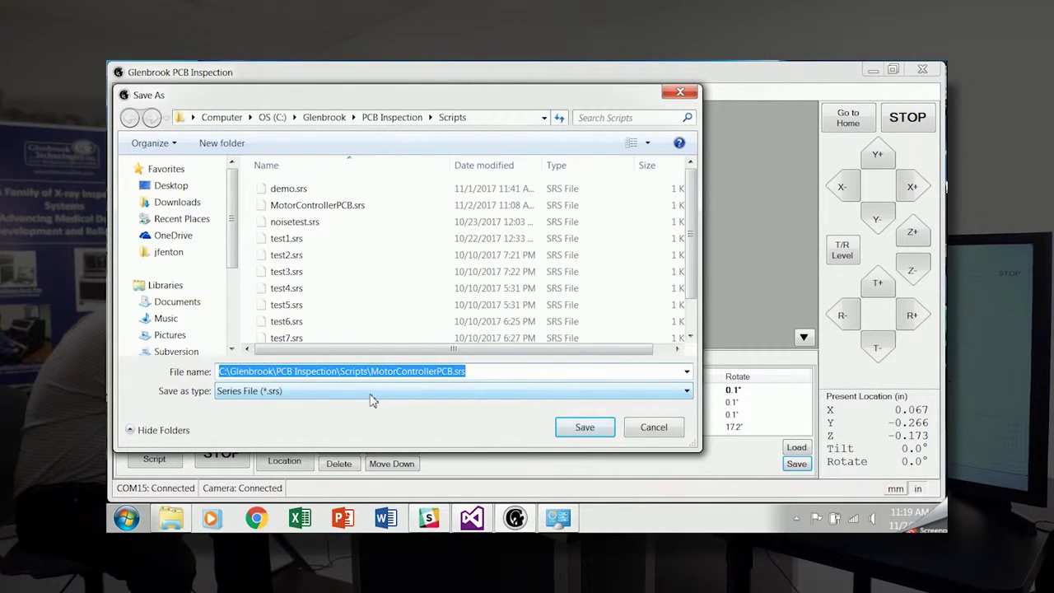
Save the four-location script as MotorControllerPCB1.srs in the Scripts folder.
type("MotorControllerPCB")
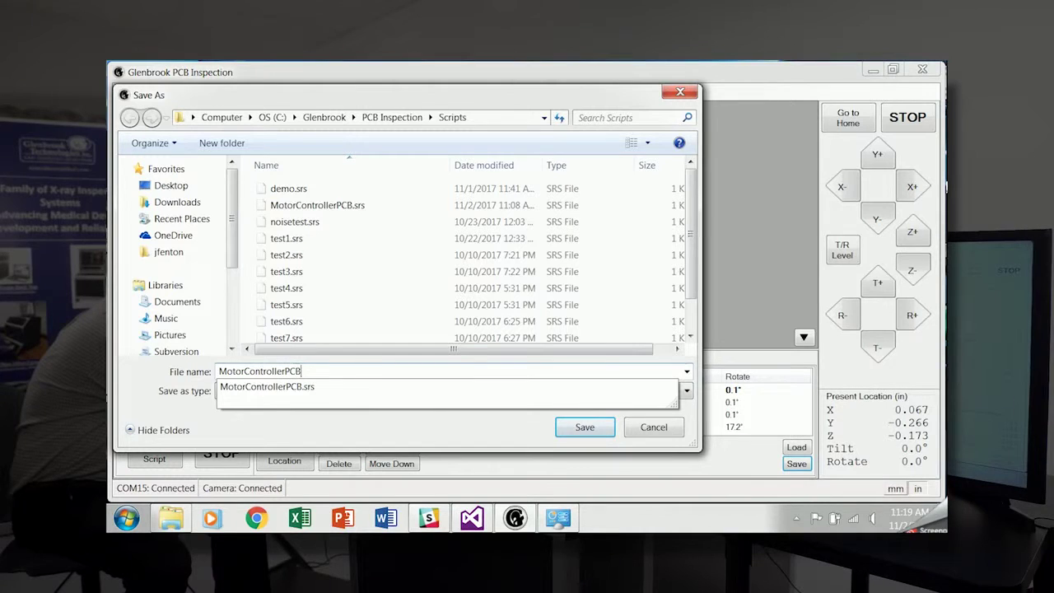
type("1")
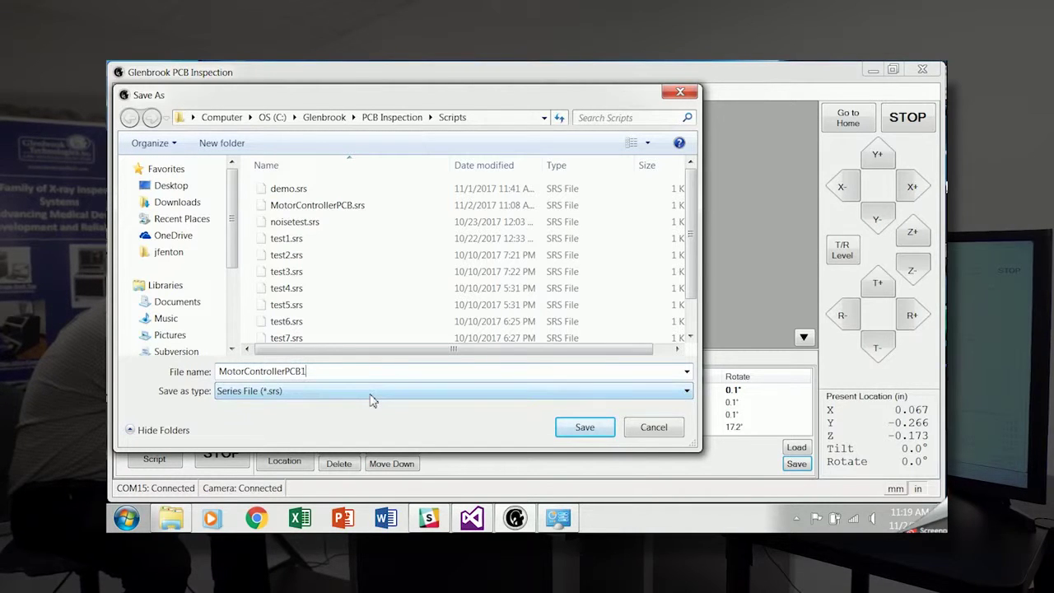
left_click(610, 441)
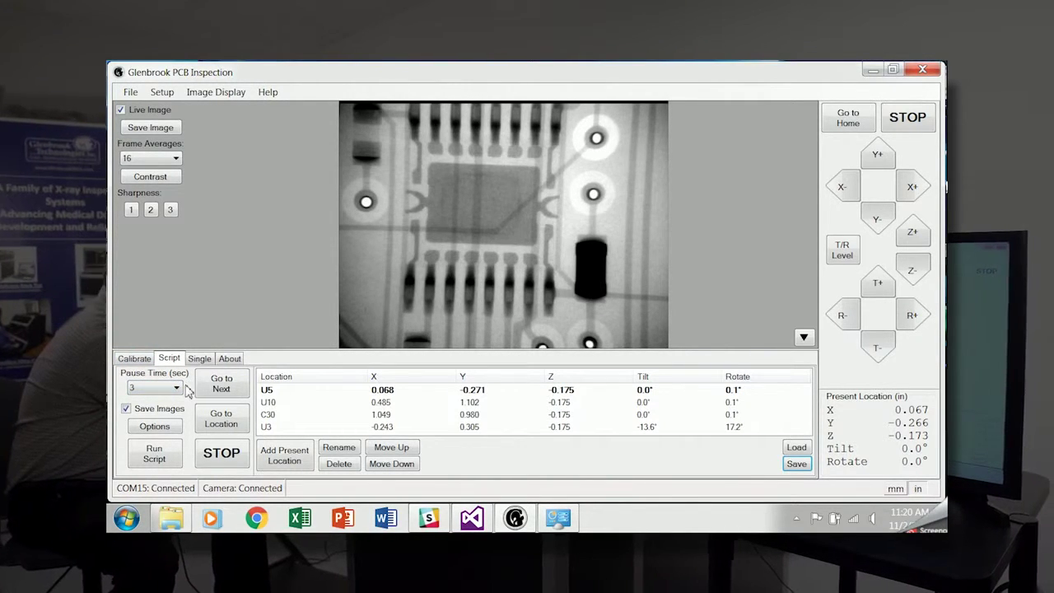
left_click(176, 387)
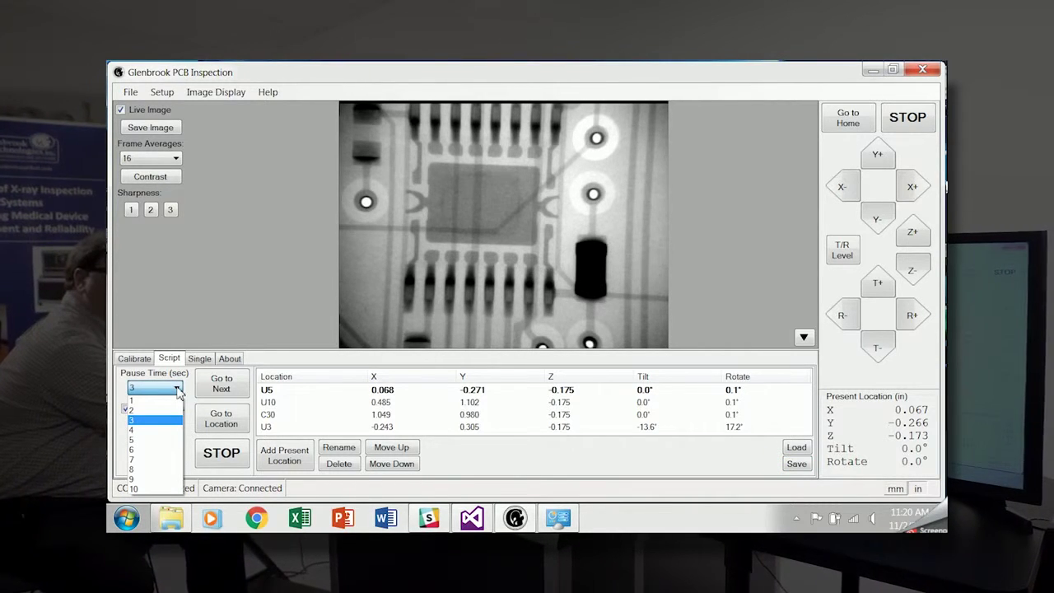
left_click(177, 390)
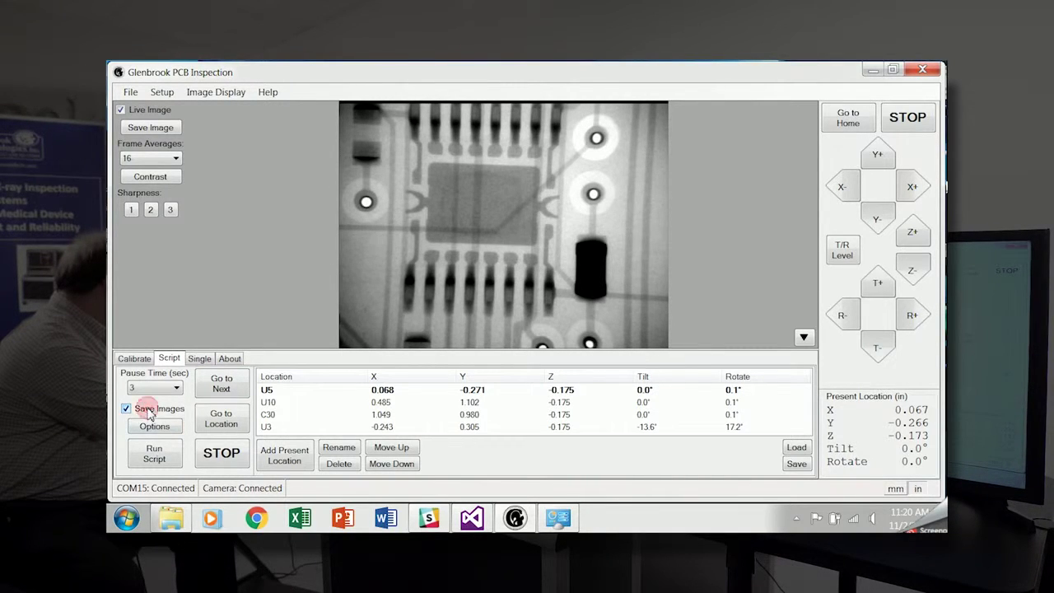
left_click(154, 426)
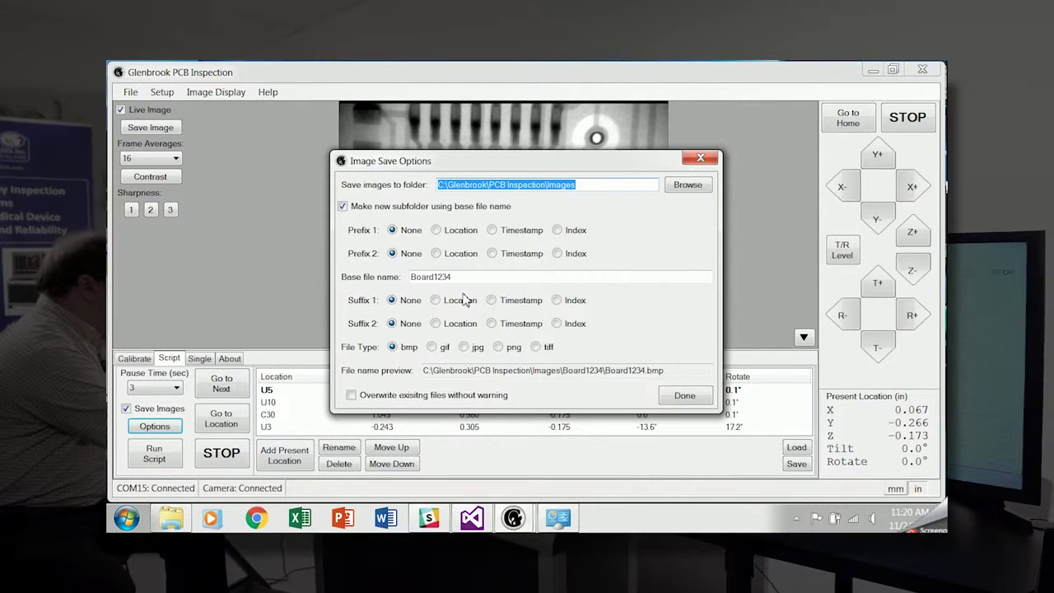
left_click(684, 396)
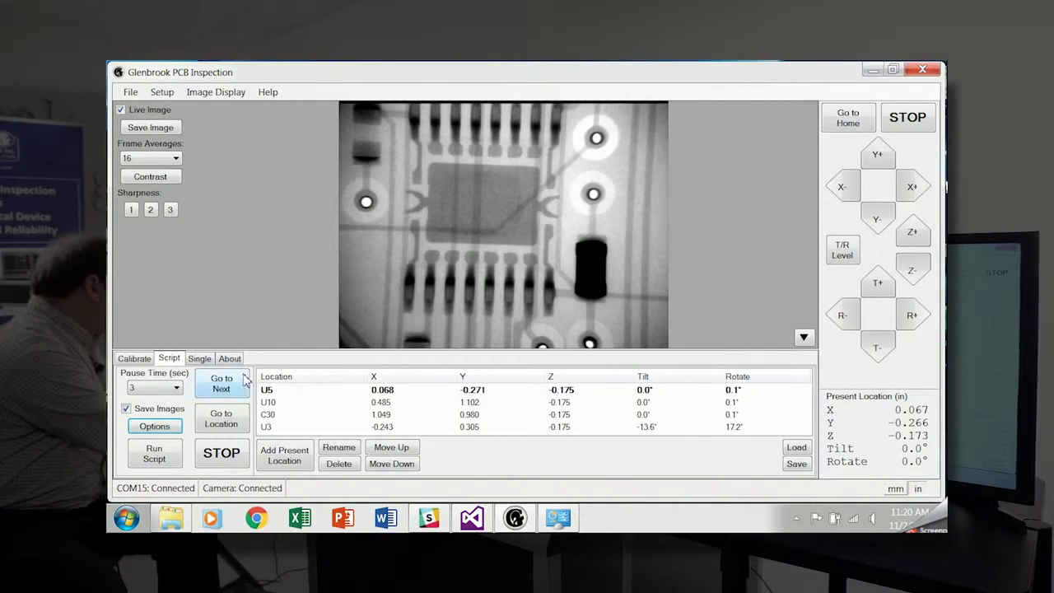
Run the script through U5, U10, C30 and U3, accepting the overwrite warning and disabling Save Images.
left_click(156, 459)
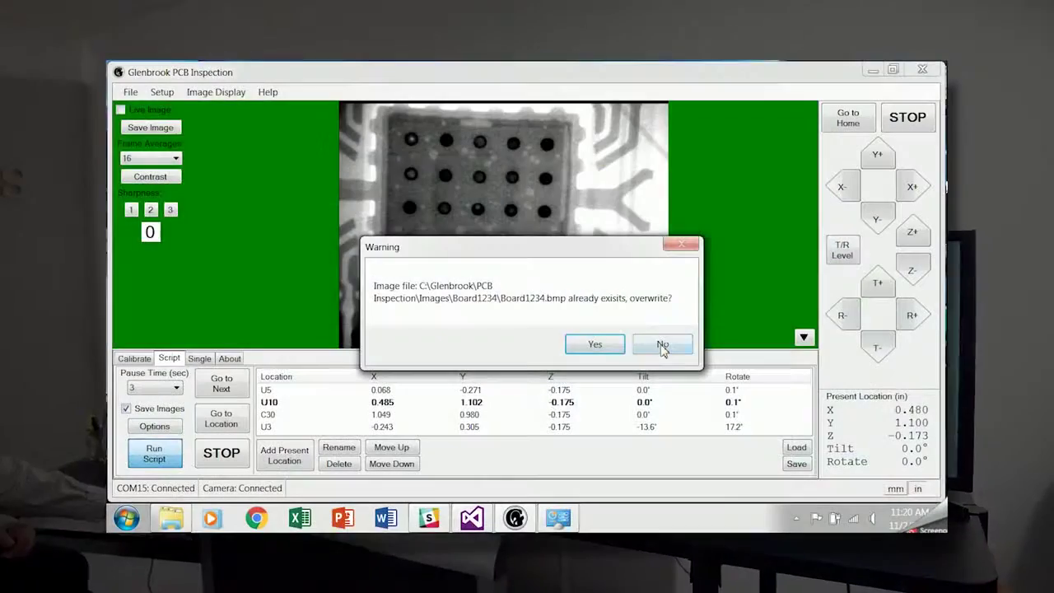
left_click(662, 342)
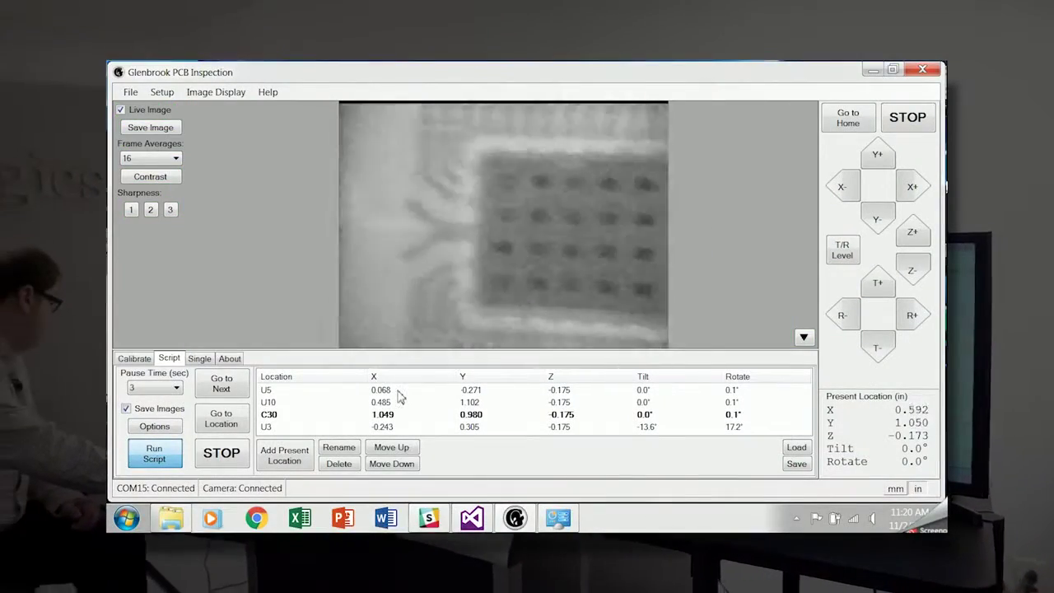
left_click(126, 409)
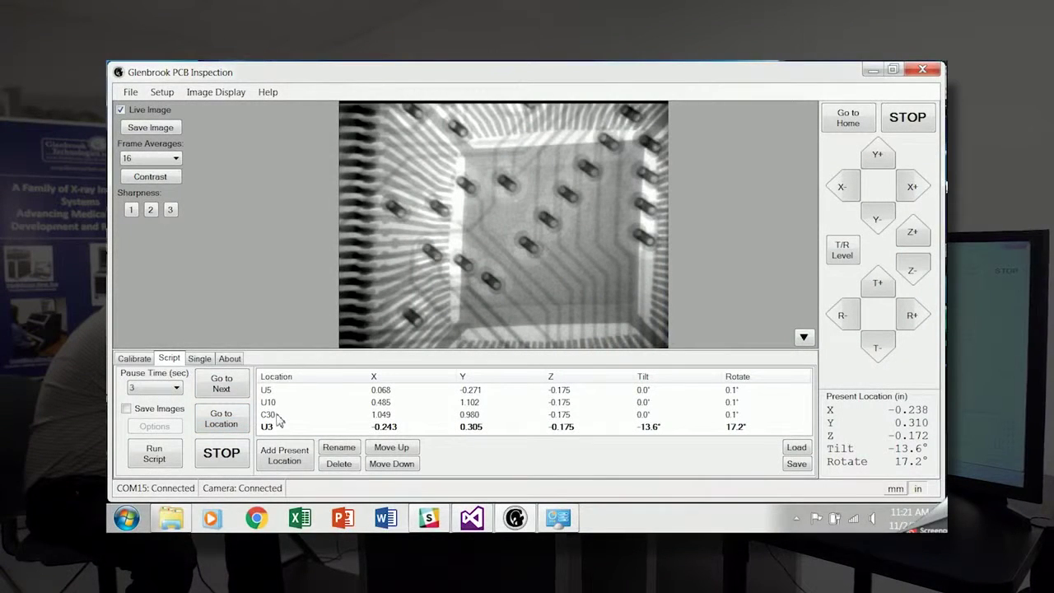
Send the stage from U3 back to scripted location C30.
left_click(235, 423)
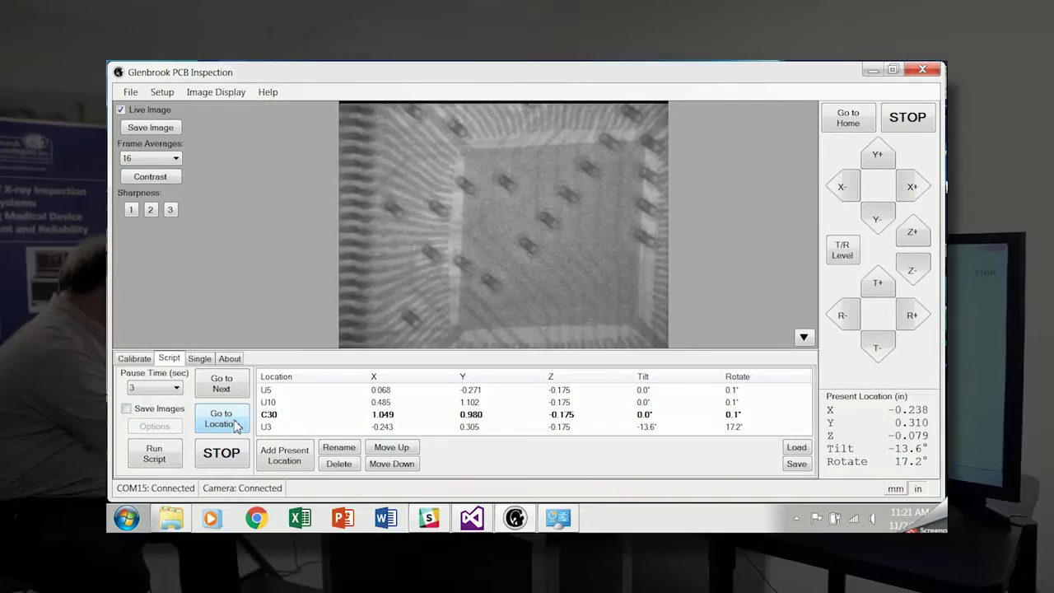